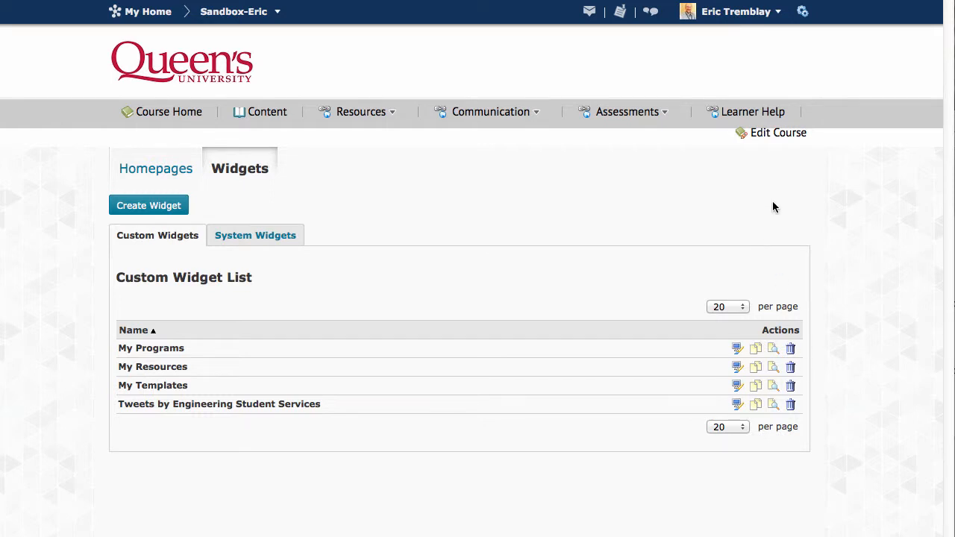
Open the widget list in the homepage management of the course's administration tools.
left_click(765, 139)
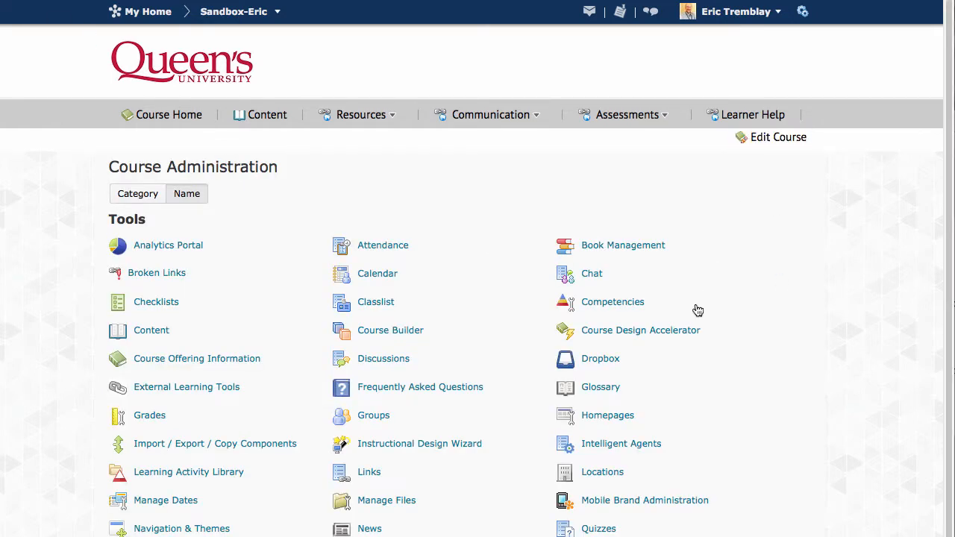
left_click(610, 416)
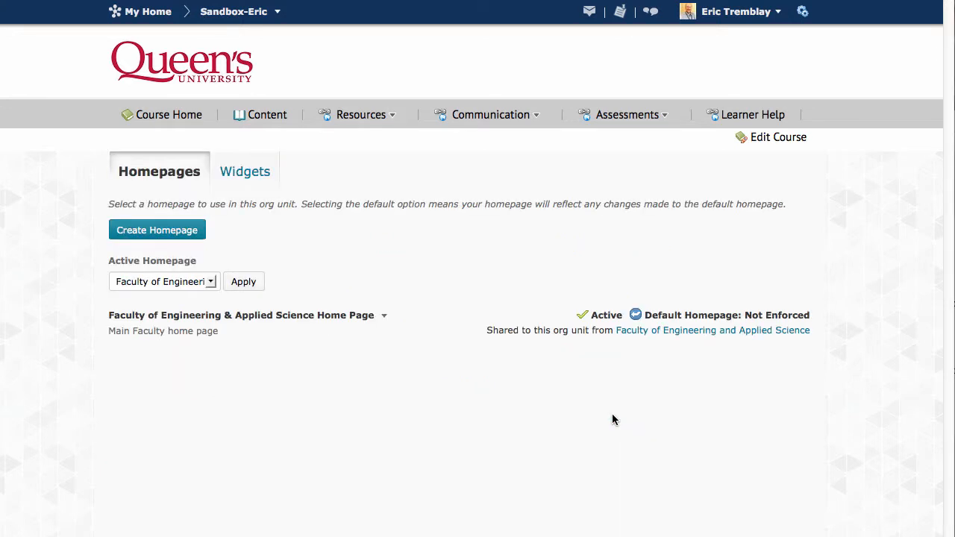
left_click(242, 174)
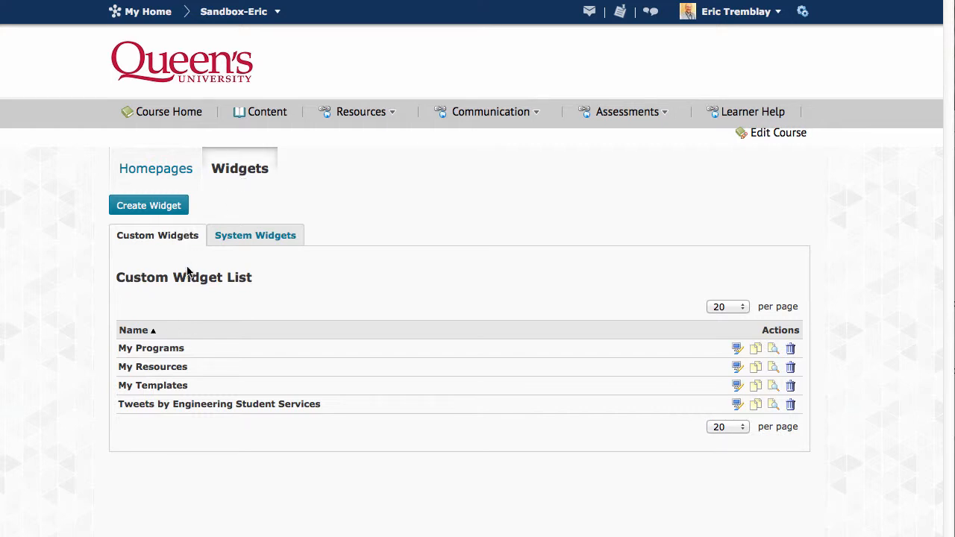
Create a custom widget named "ABC123 - Introduction to the Alphabet" with the description "description".
left_click(155, 209)
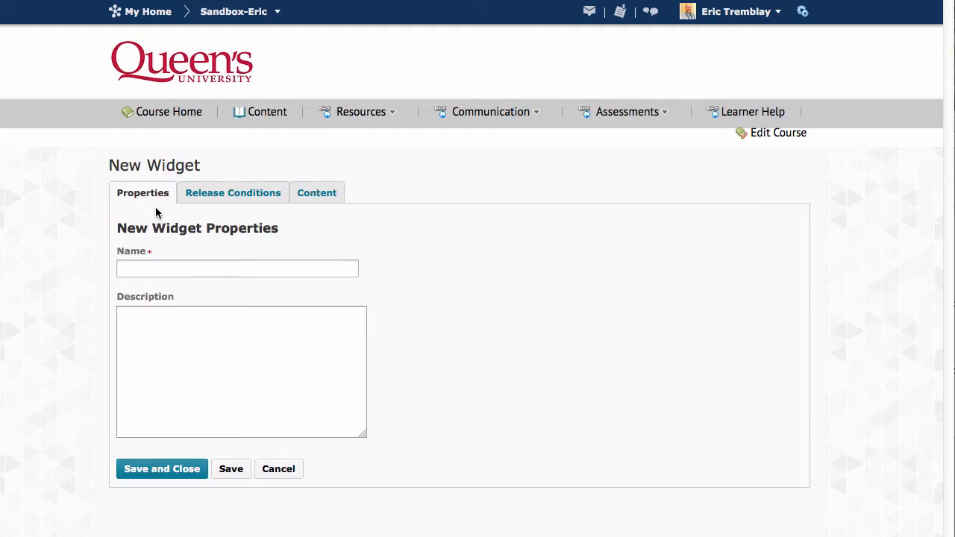
left_click(138, 277)
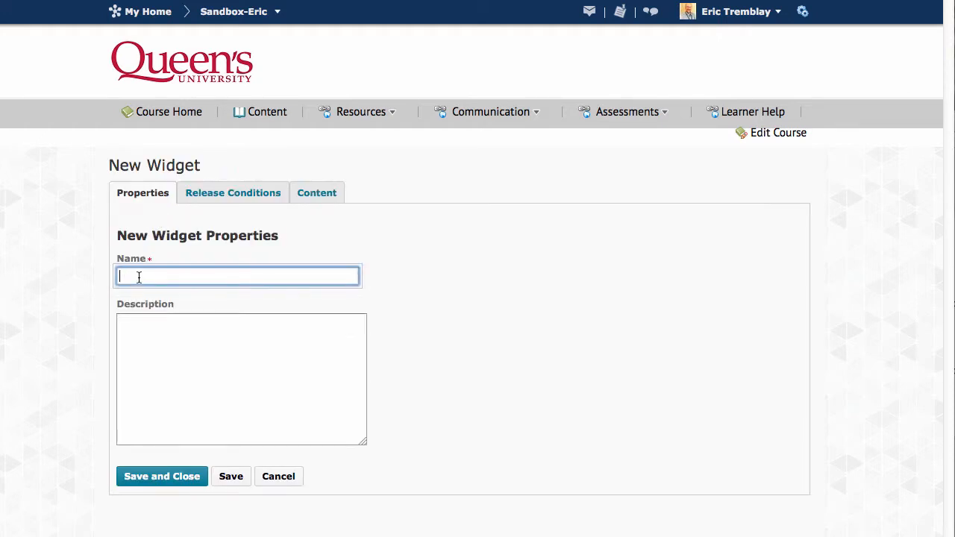
type("A")
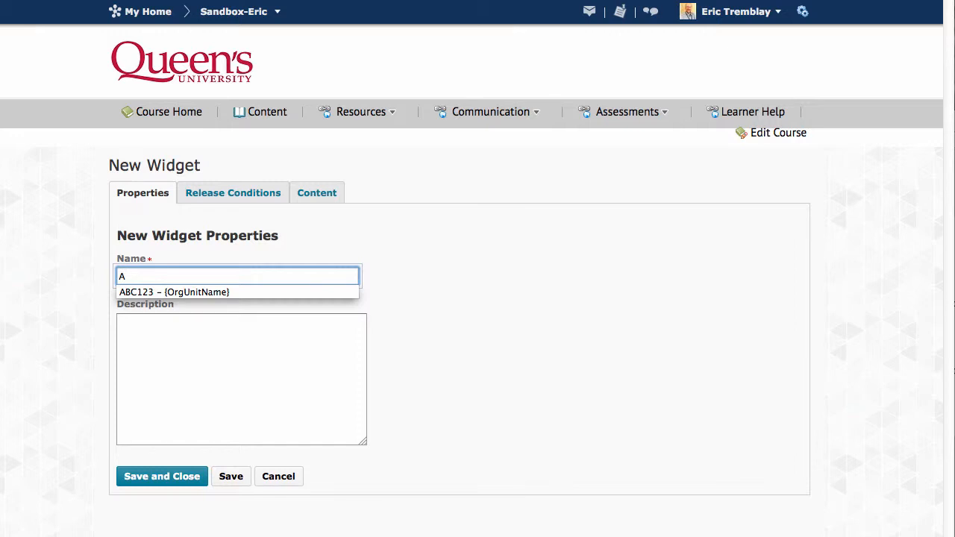
type("BC123 - Intr")
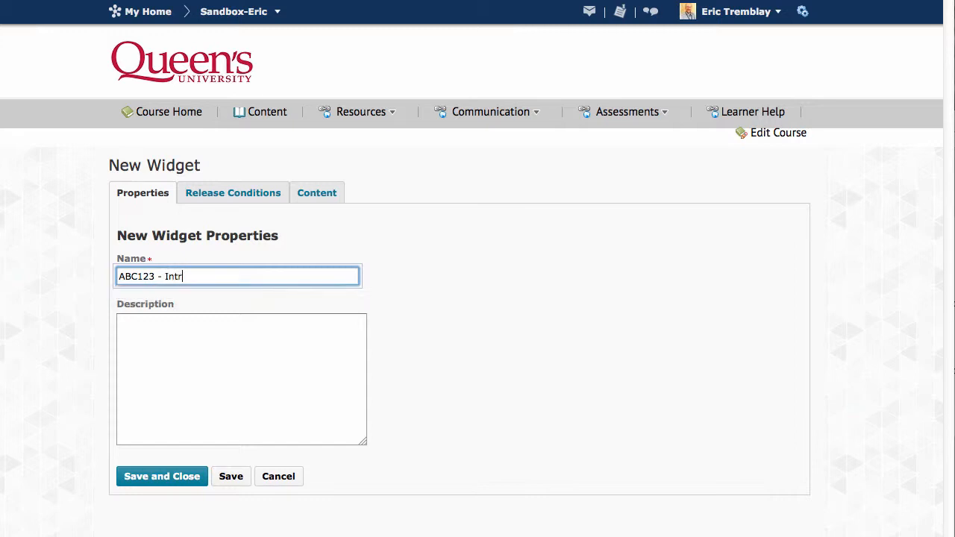
type("oduction to the Alphabet")
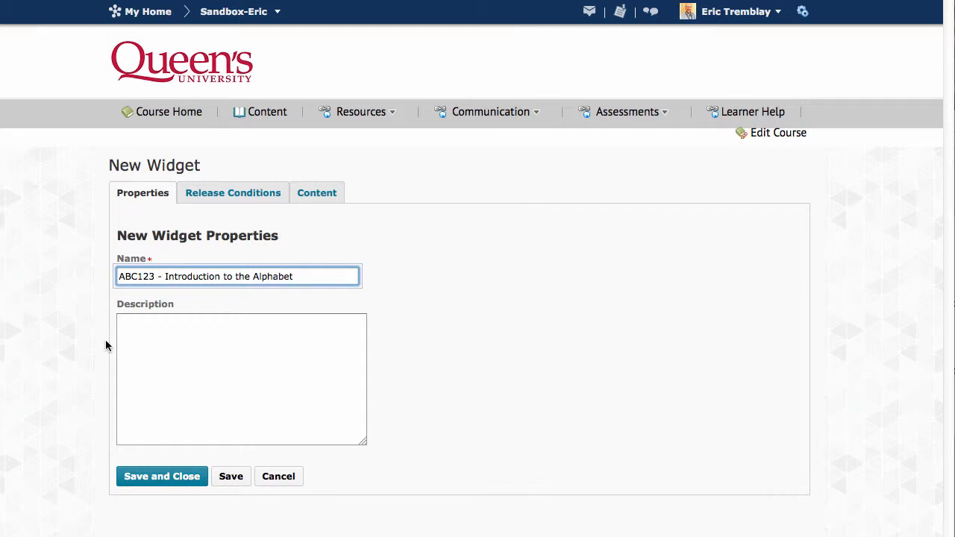
left_click(171, 329)
type("description")
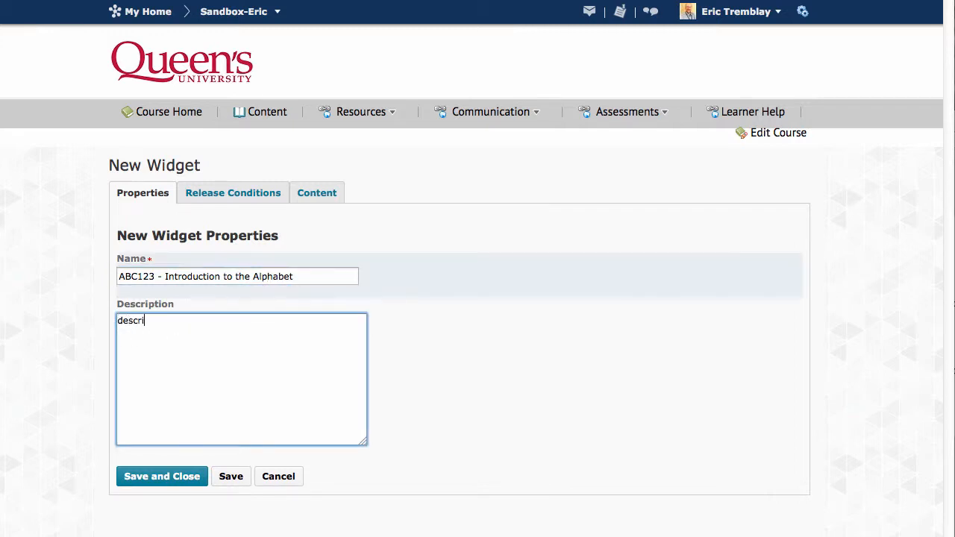
Upload the image apsc100-studentsfade2Text-v3.jpg from the computer and add it to the widget's content.
left_click(320, 193)
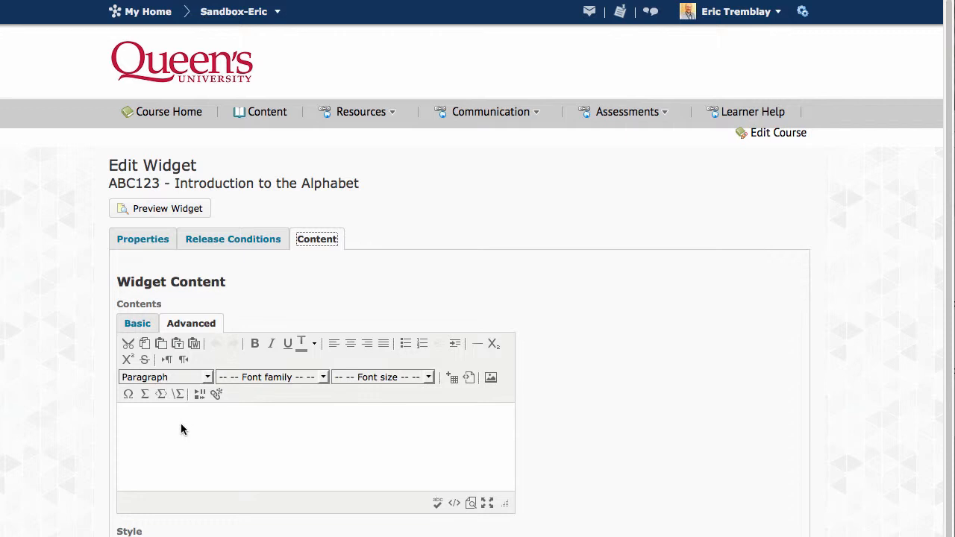
left_click(181, 429)
left_click(490, 379)
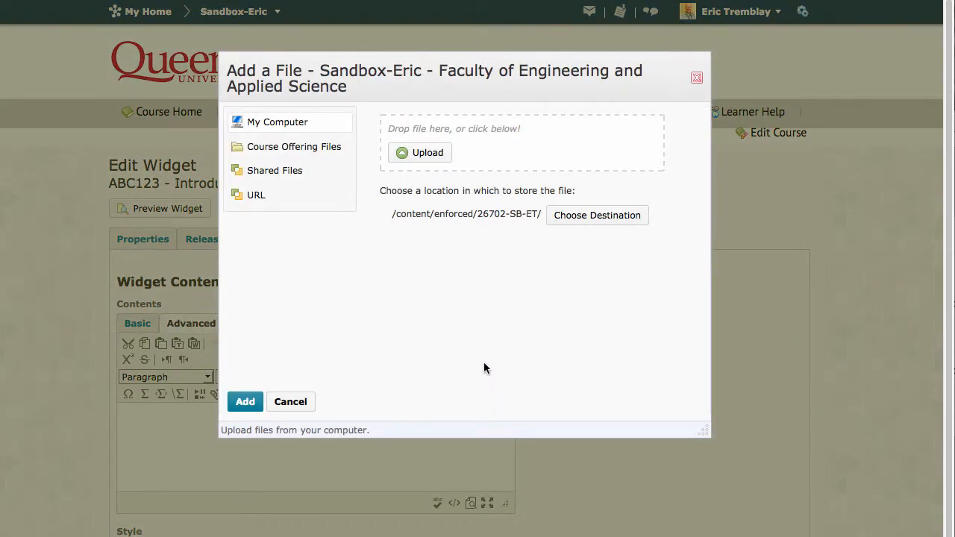
left_click(413, 153)
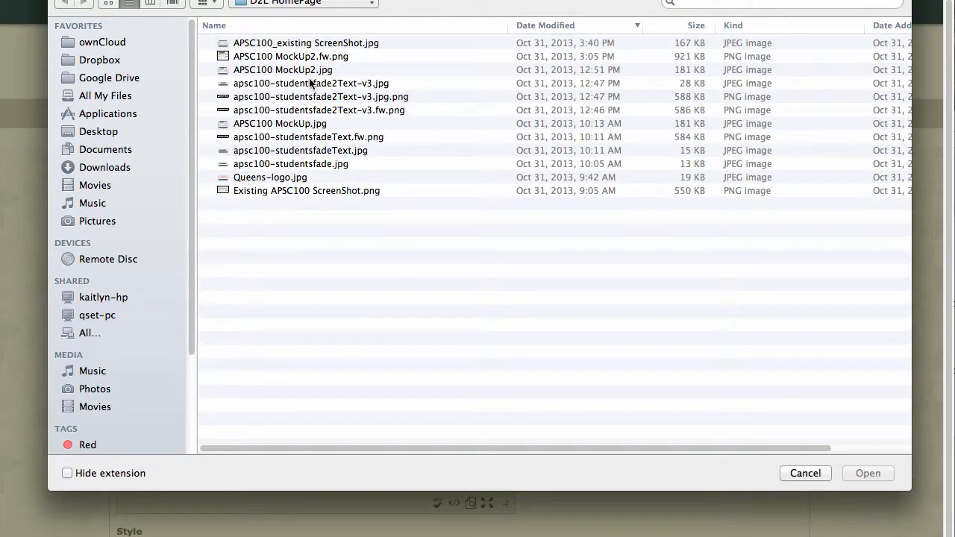
left_click(336, 83)
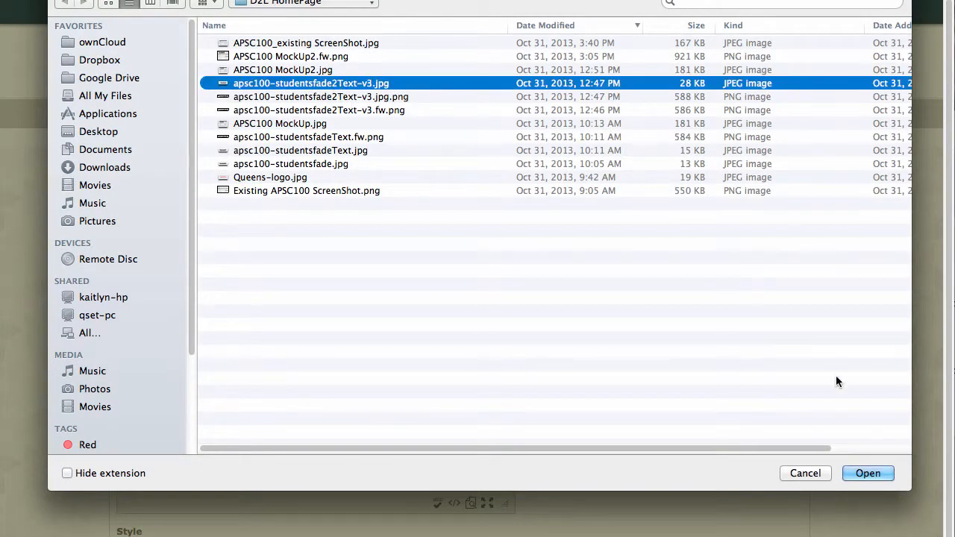
left_click(868, 473)
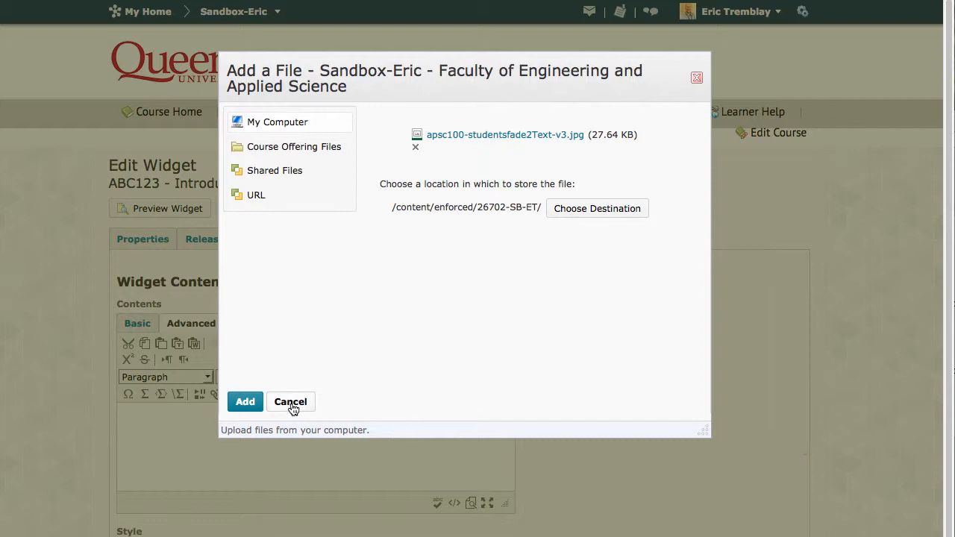
left_click(246, 402)
Set the image's alternative text to "ABC123 Image" and confirm its insertion.
left_click(444, 184)
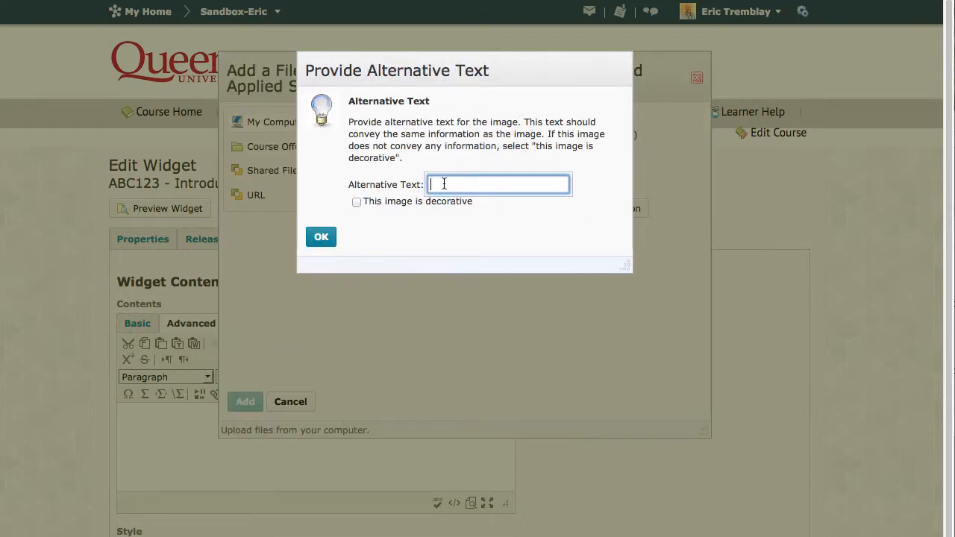
type("ABC123 Image")
left_click(321, 238)
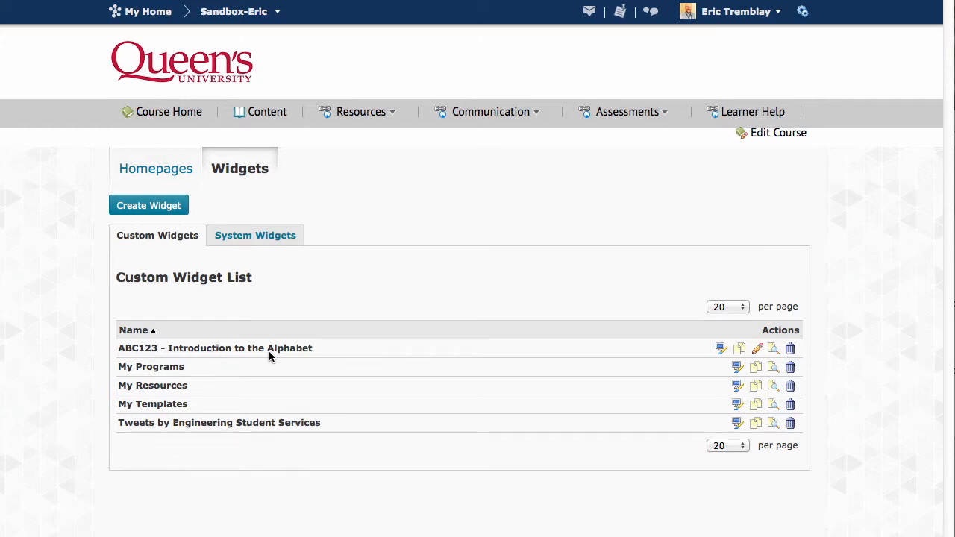
Create a homepage named "ABC123 Homepage" with the description "description" and exclude the homepage header.
left_click(161, 176)
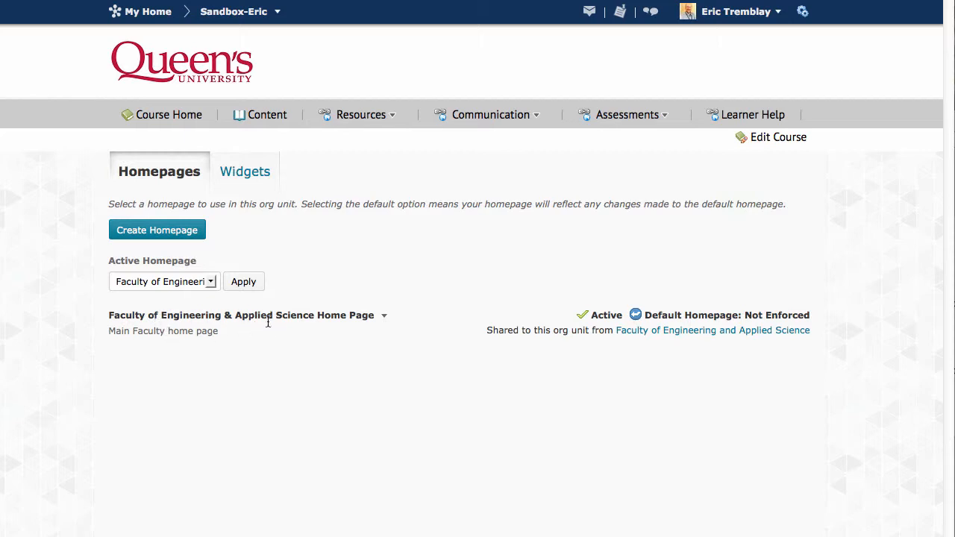
left_click(171, 236)
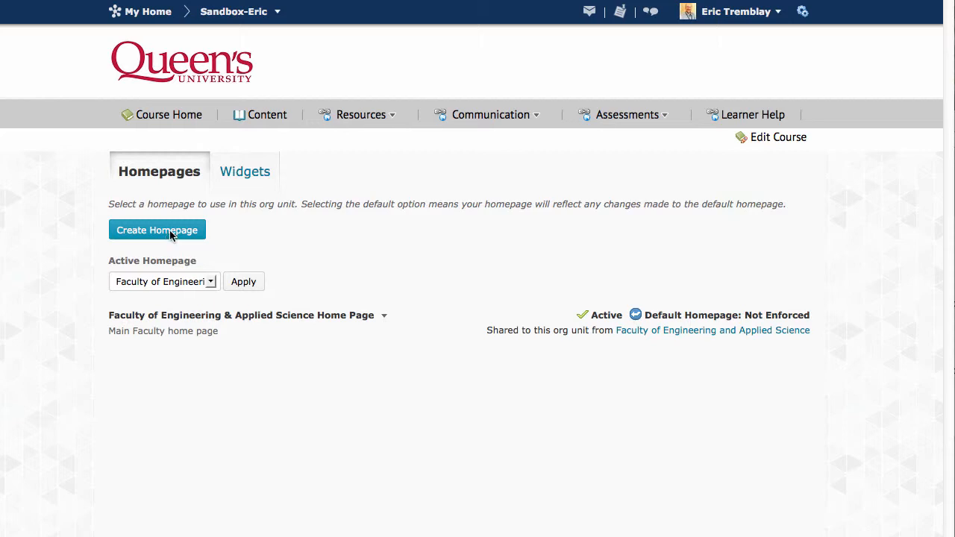
left_click(154, 210)
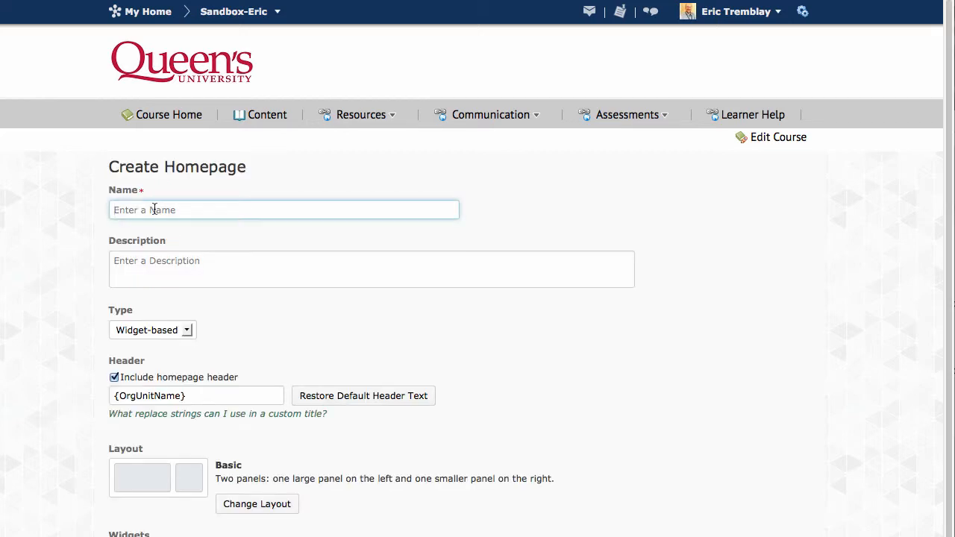
type("ABC123 Homepage")
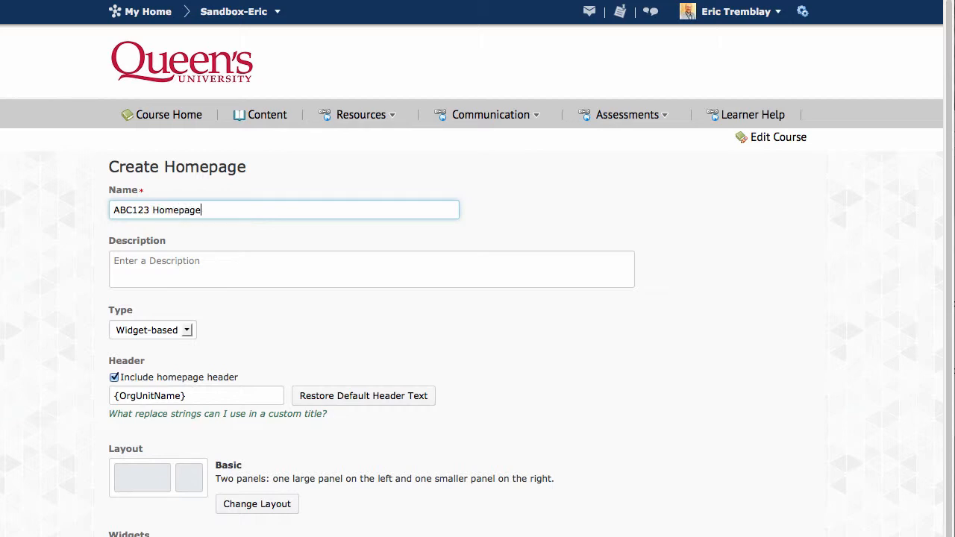
left_click(149, 260)
type("des")
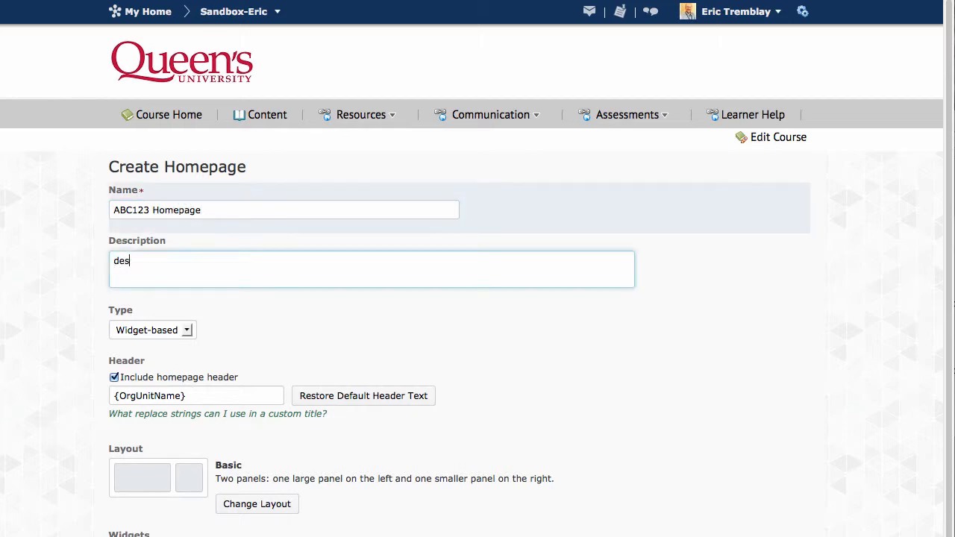
type("cription")
left_click(113, 378)
Change the homepage layout to Large Left Panel.
scroll(86, 403, "down", 2)
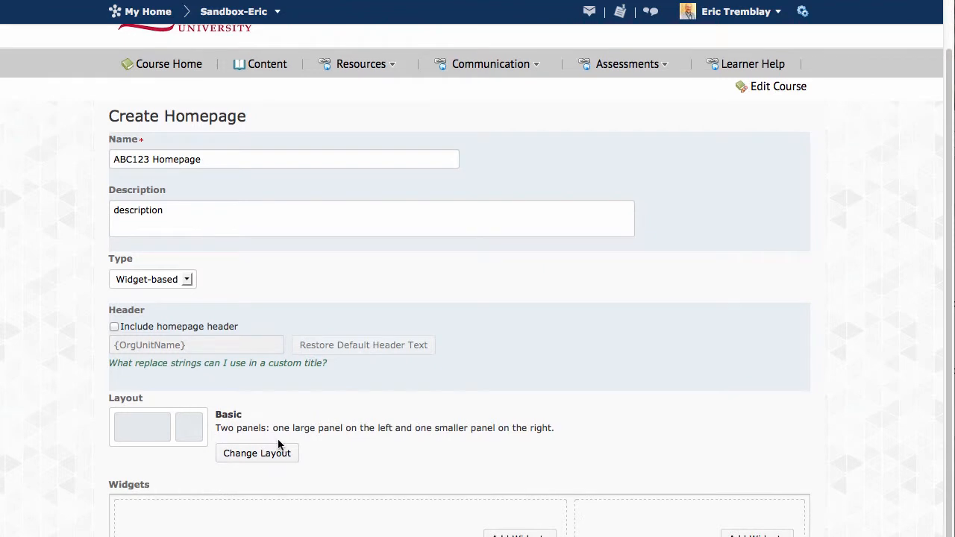
left_click(254, 455)
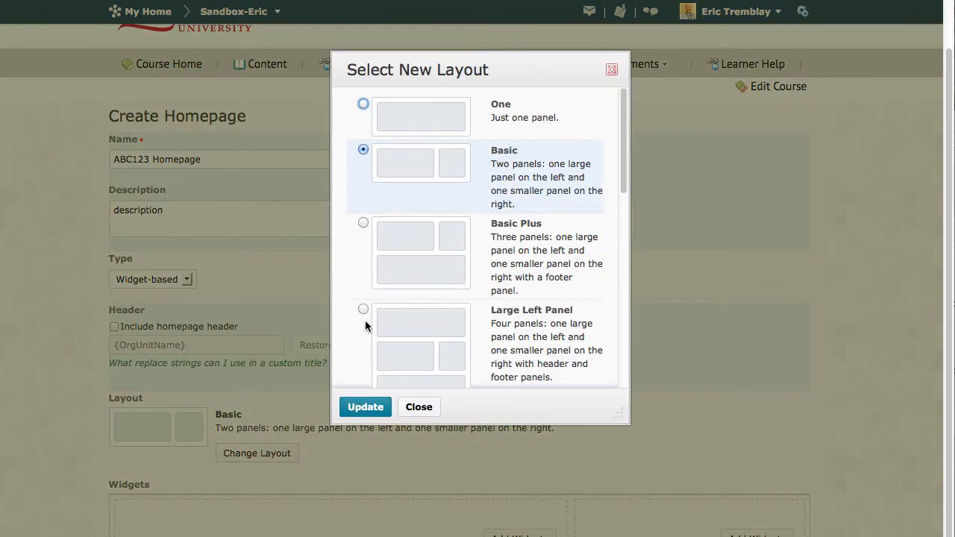
left_click(362, 309)
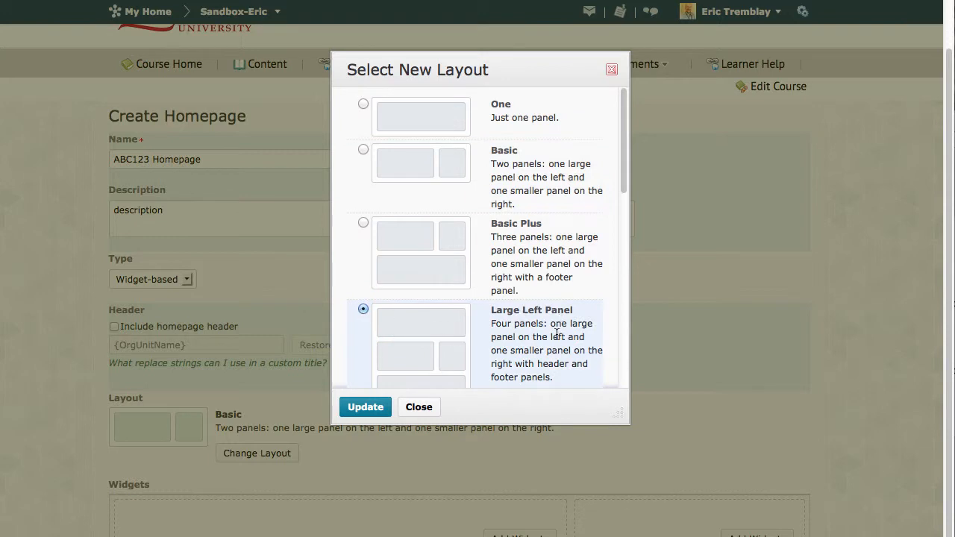
scroll(558, 335, "down", 2)
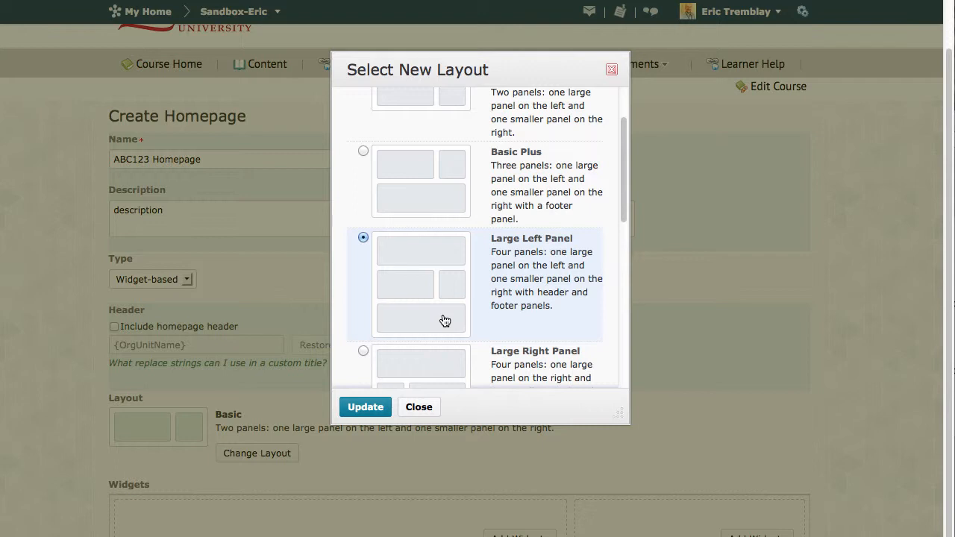
left_click(366, 408)
Add the "ABC123 - Introduction to the Alphabet" widget to the homepage's full-width header panel.
scroll(371, 414, "down", 3)
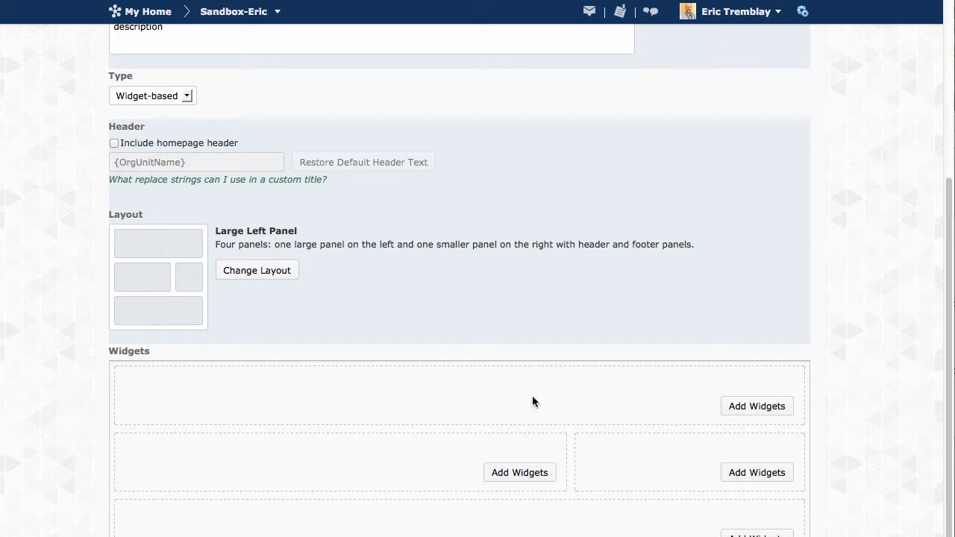
left_click(756, 408)
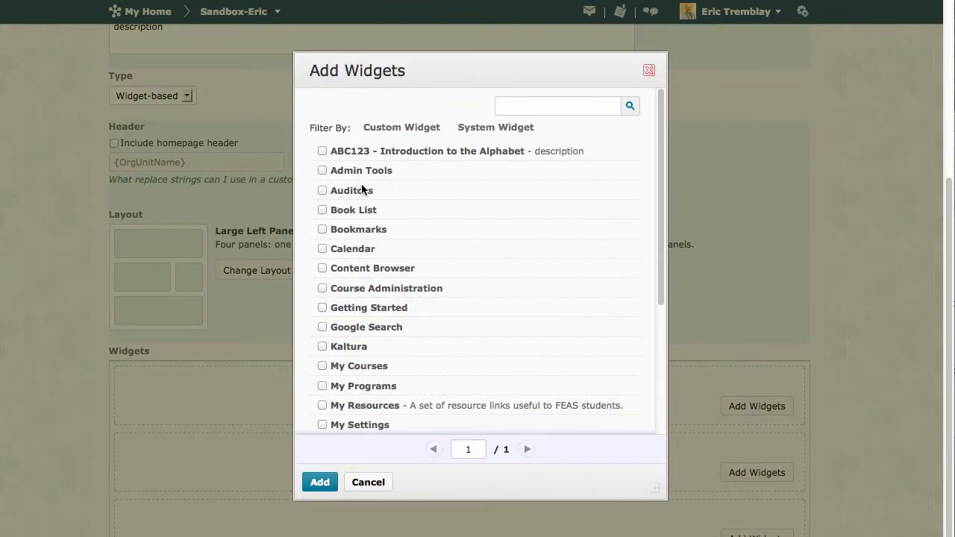
left_click(323, 150)
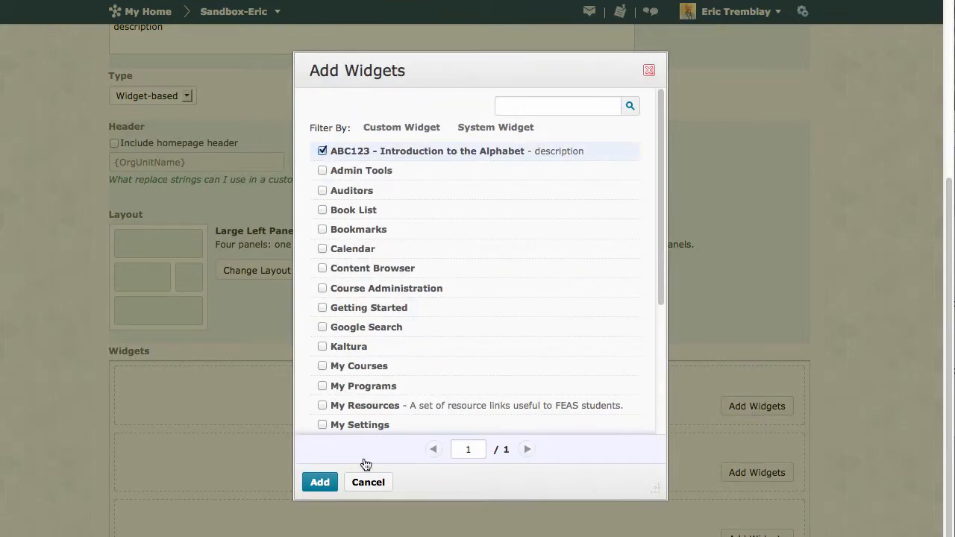
left_click(318, 484)
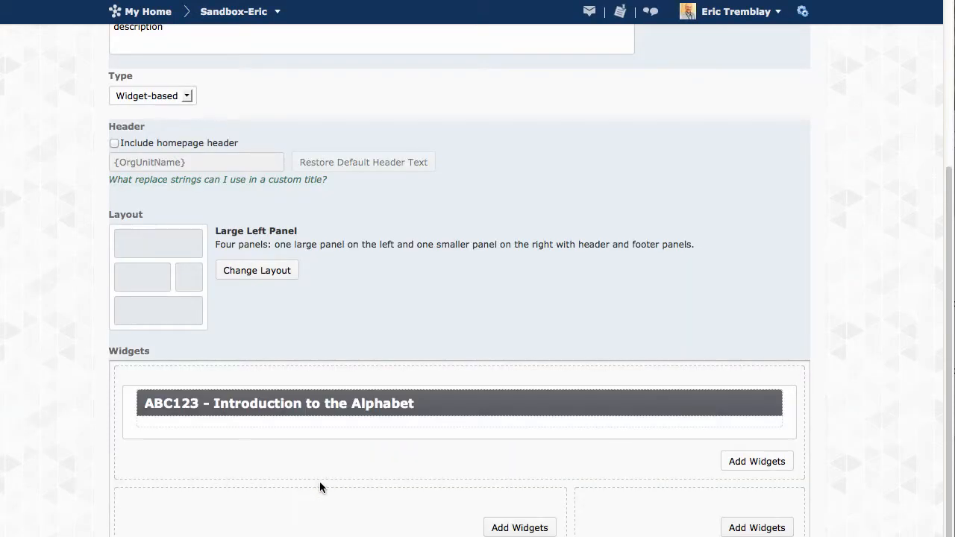
Add the My Courses, My Programs, News and Tweets by Engineering Student Services widgets to the large left panel and move News to its top.
scroll(532, 438, "down", 2)
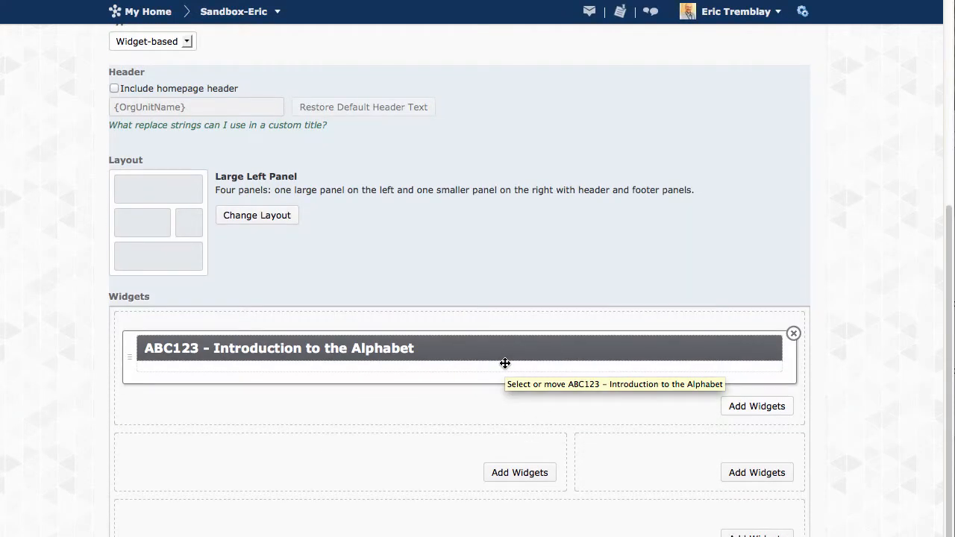
left_click(520, 473)
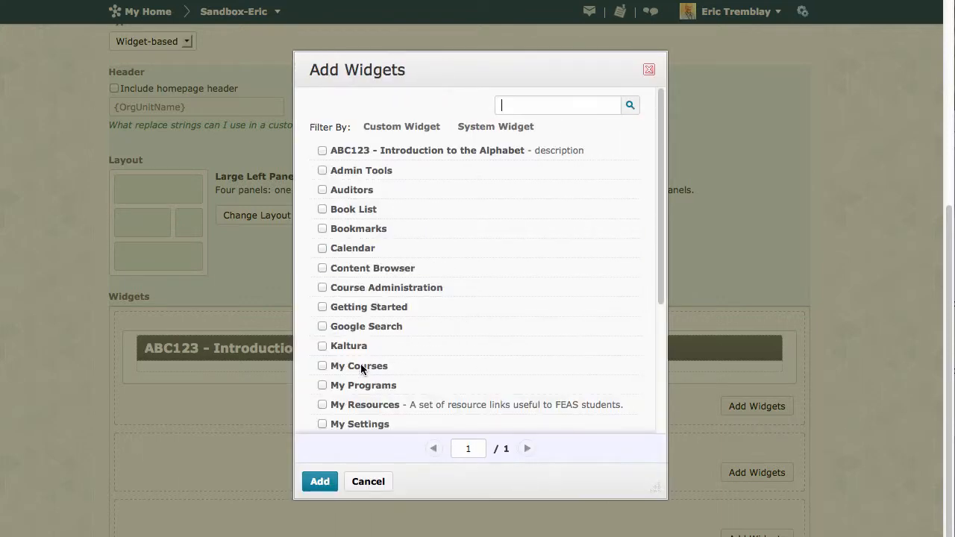
scroll(320, 357, "down", 3)
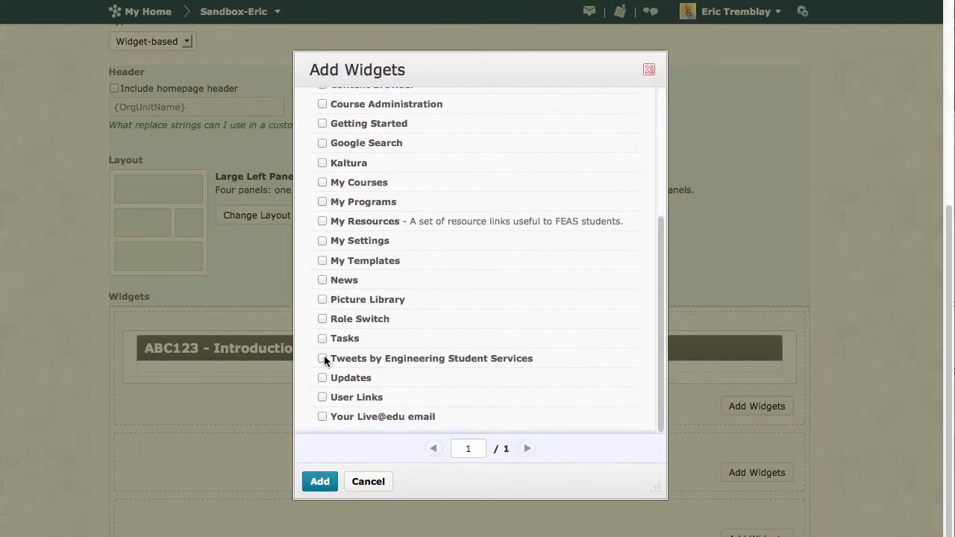
left_click(322, 280)
scroll(320, 282, "up", 3)
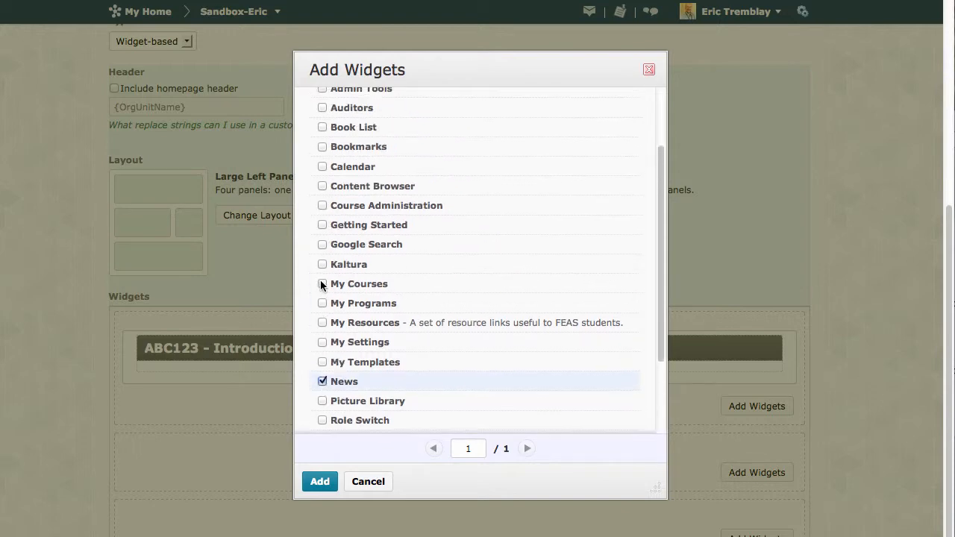
left_click(322, 283)
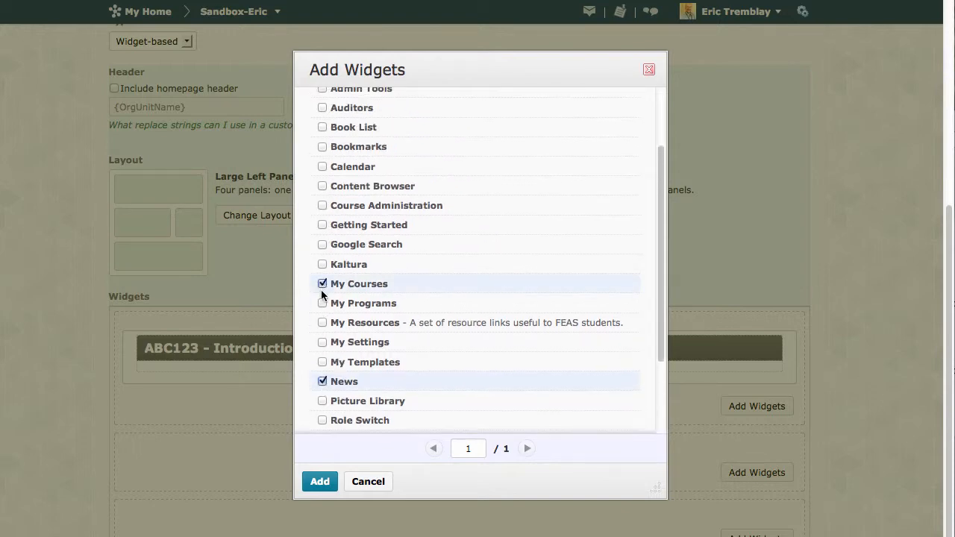
left_click(323, 304)
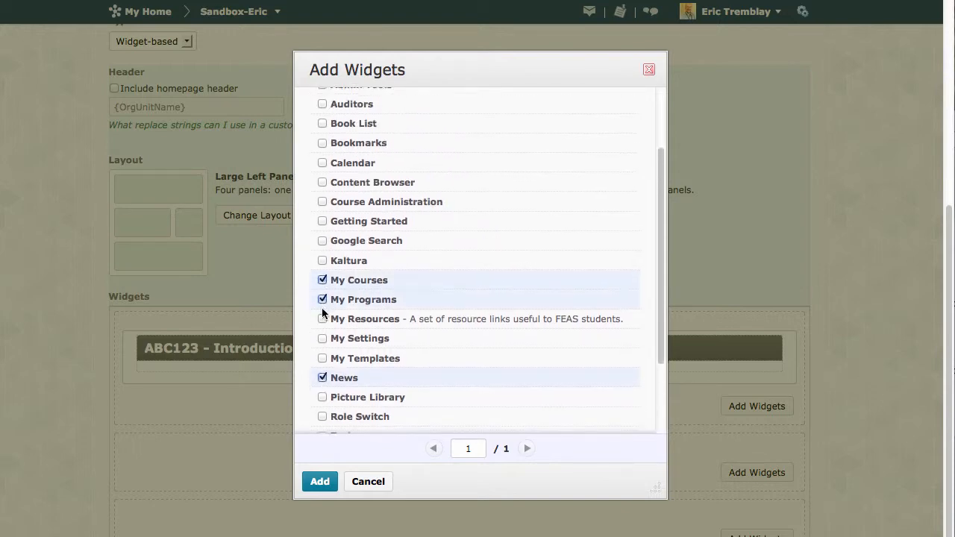
scroll(324, 349, "down", 3)
left_click(321, 364)
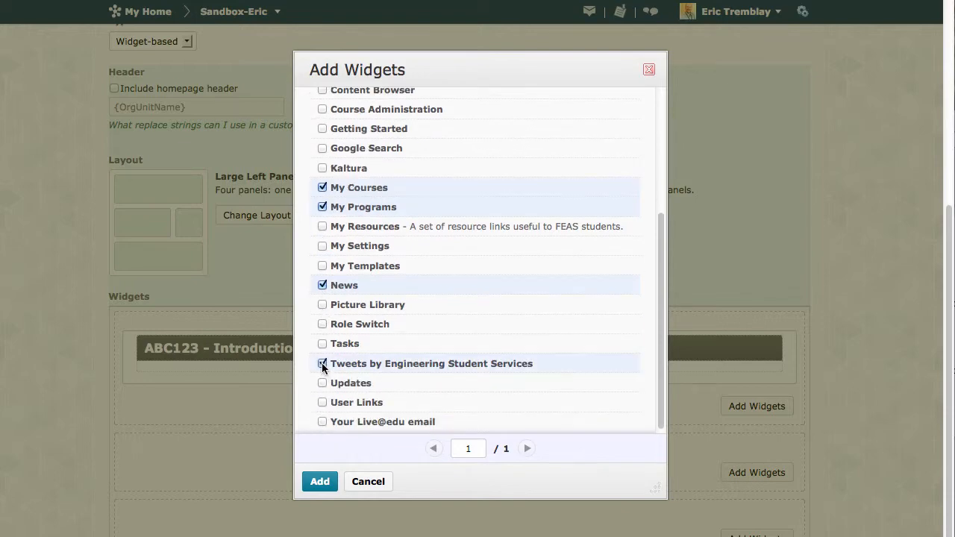
left_click(320, 482)
scroll(356, 448, "down", 5)
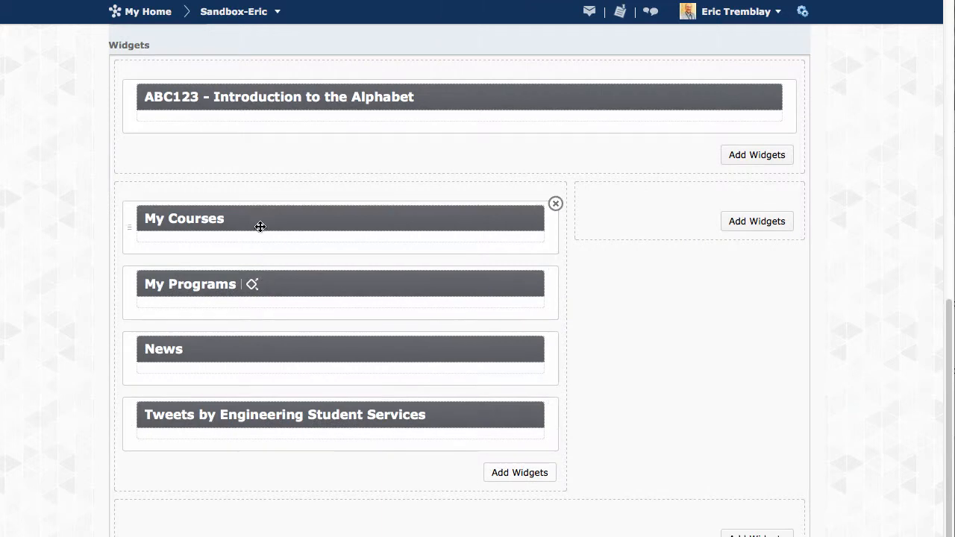
left_click_drag(254, 353, 248, 211)
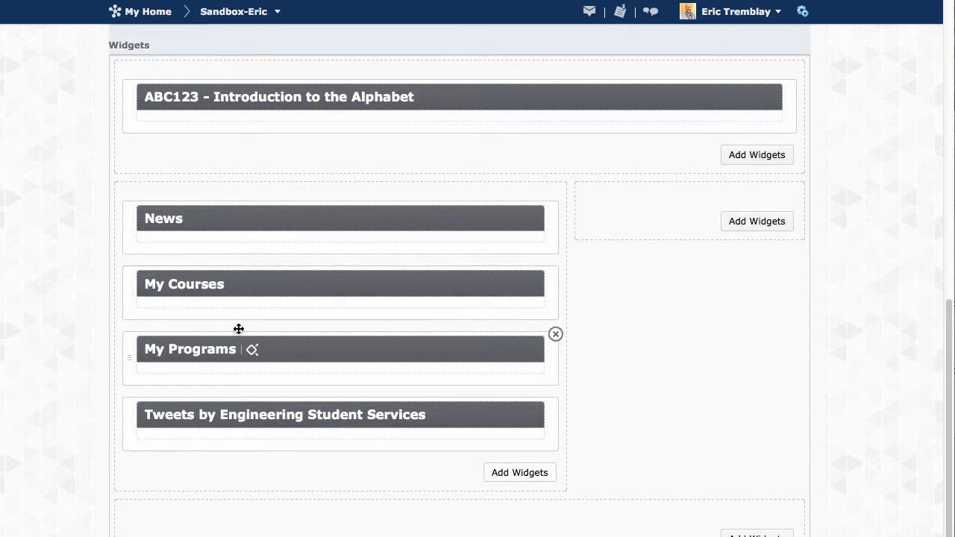
Add the Calendar, My Resources and Role Switch widgets to the smaller right panel and save the homepage.
left_click(747, 222)
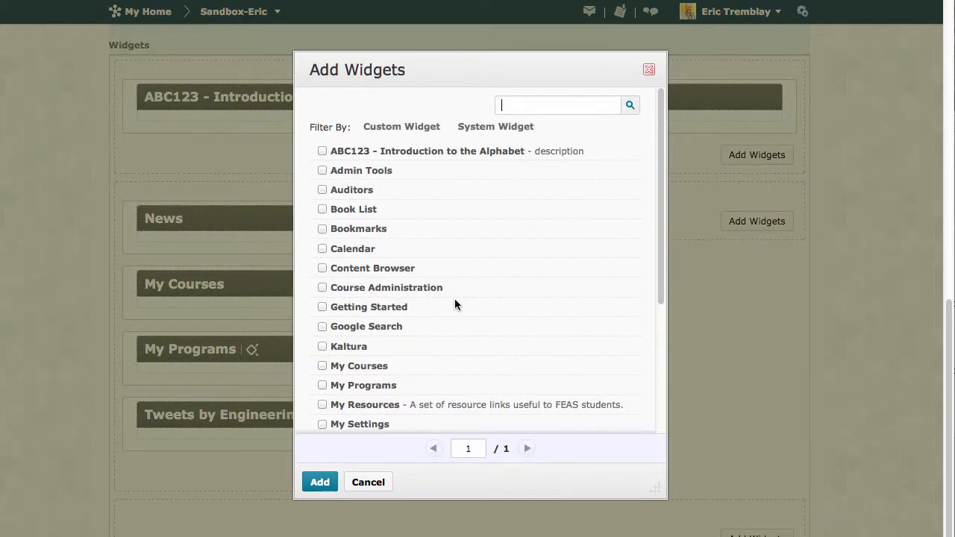
left_click(322, 249)
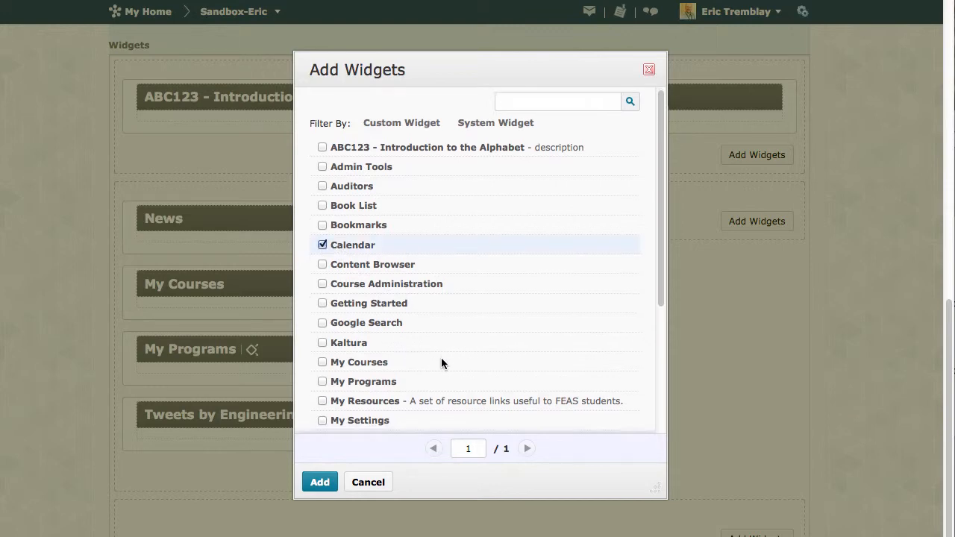
scroll(441, 359, "down", 2)
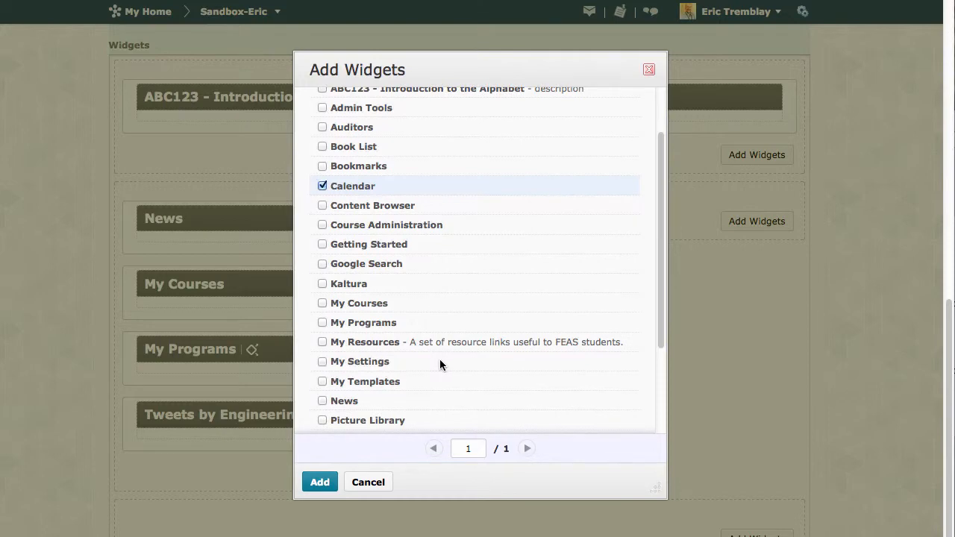
scroll(440, 364, "down", 3)
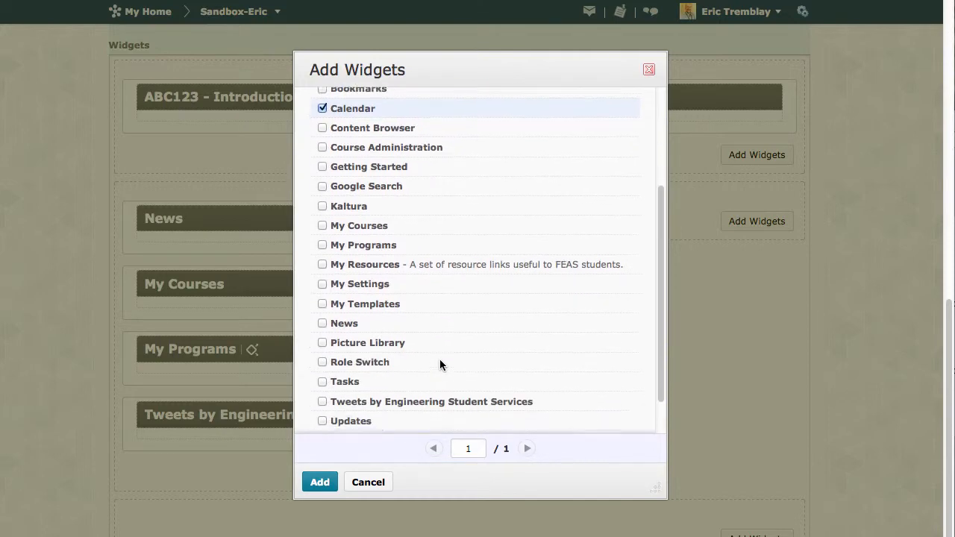
scroll(439, 365, "down", 1)
left_click(322, 329)
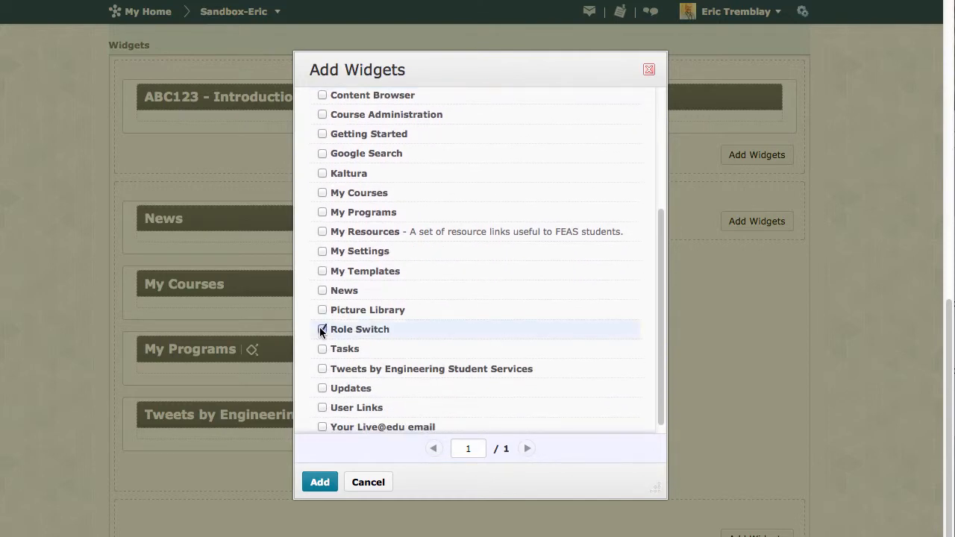
scroll(473, 340, "down", 1)
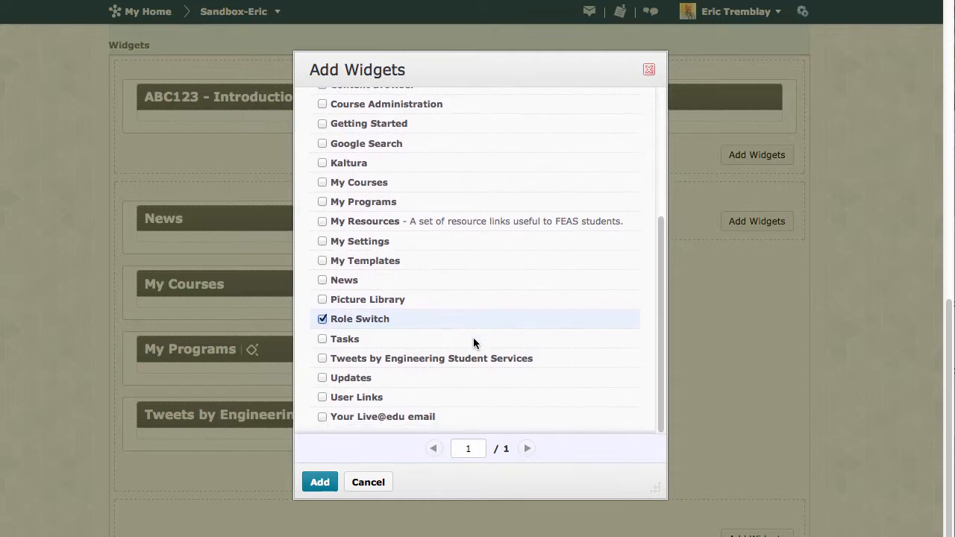
left_click(321, 224)
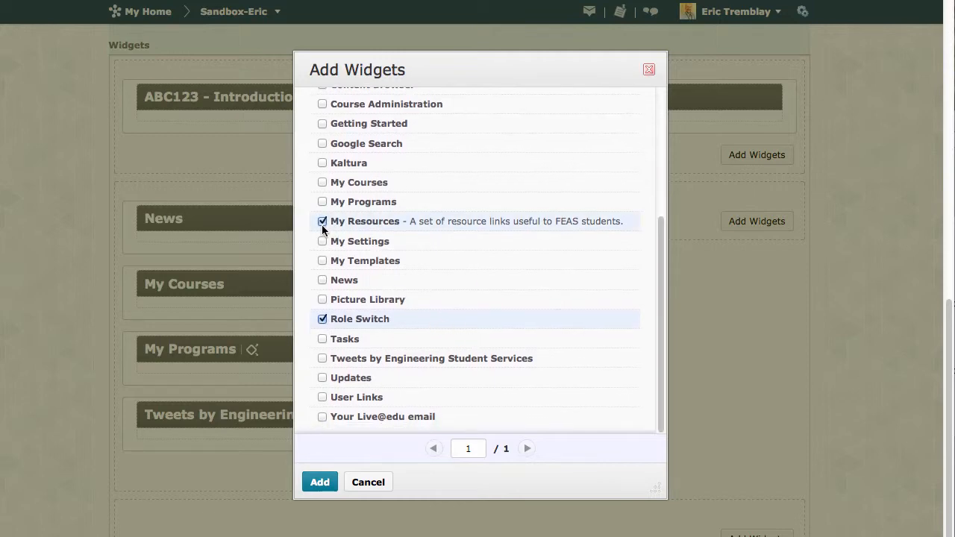
left_click(320, 483)
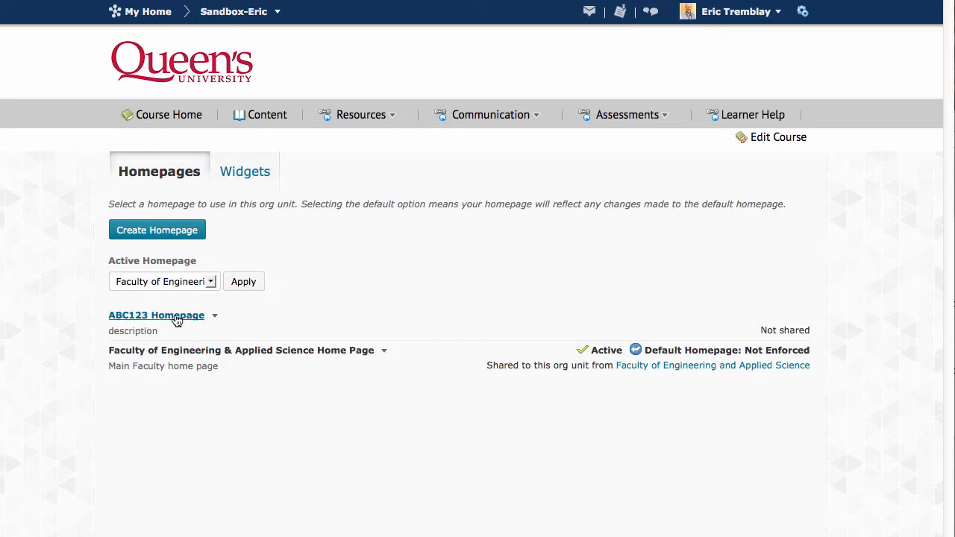
Set "ABC123 Homepage" as the course's active homepage and apply the change.
left_click(211, 284)
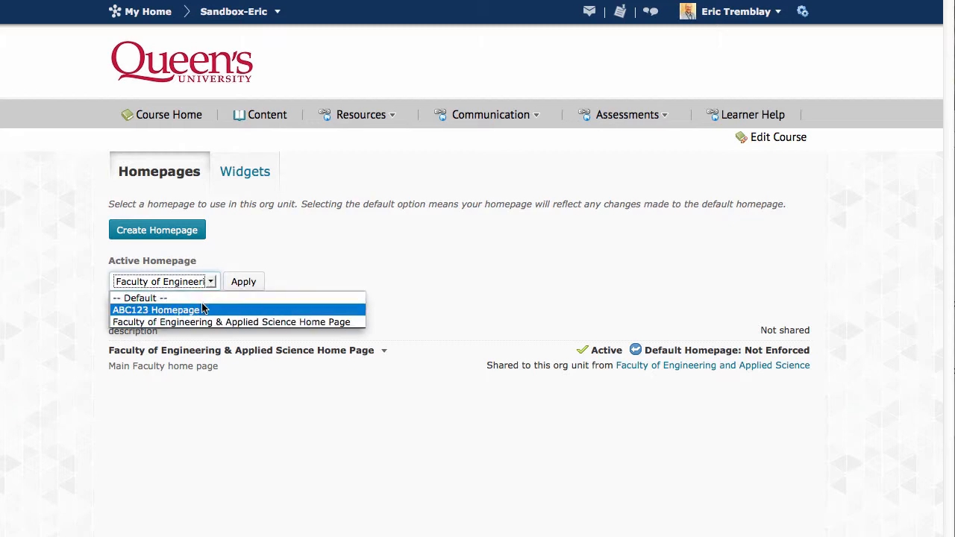
left_click(196, 314)
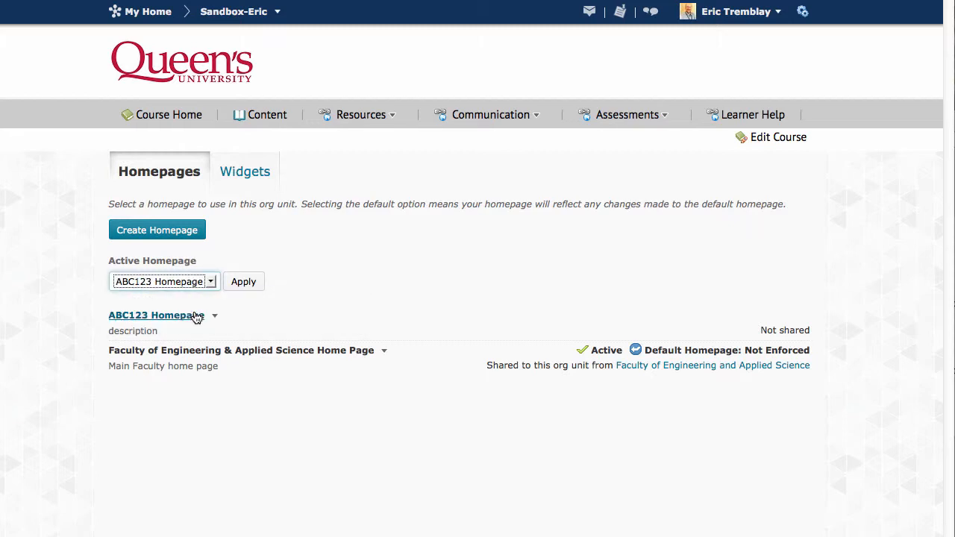
left_click(241, 285)
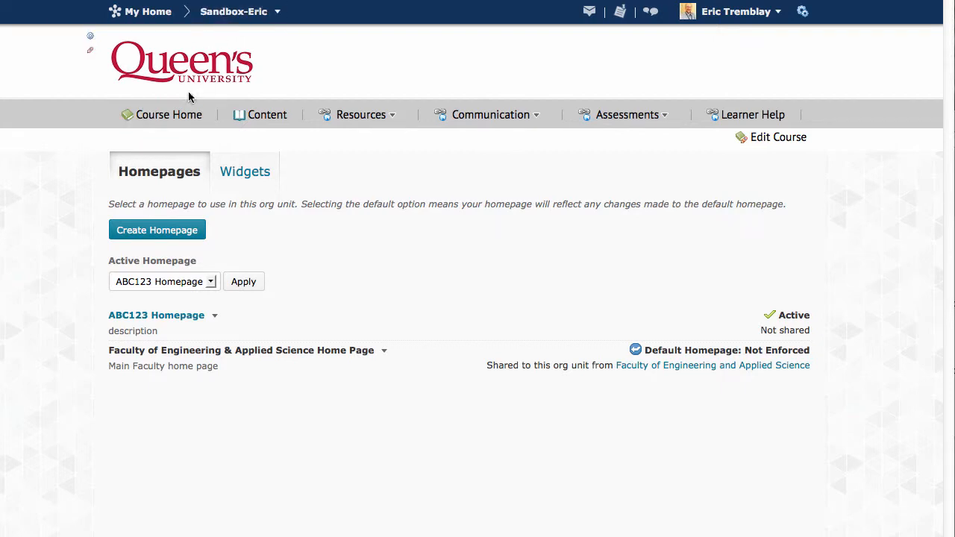
Open the course home and examine the widgets in the header, large left and smaller right panels.
left_click(177, 123)
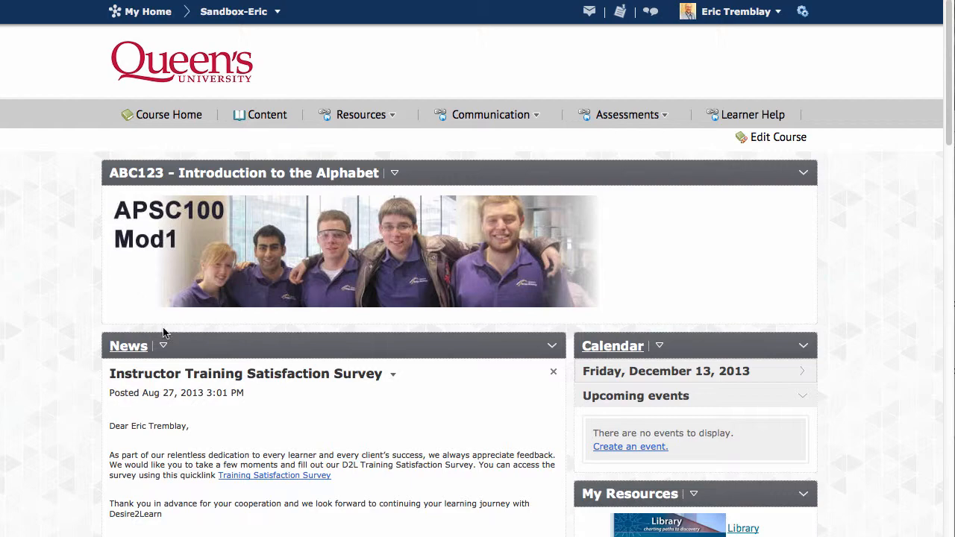
scroll(160, 336, "down", 5)
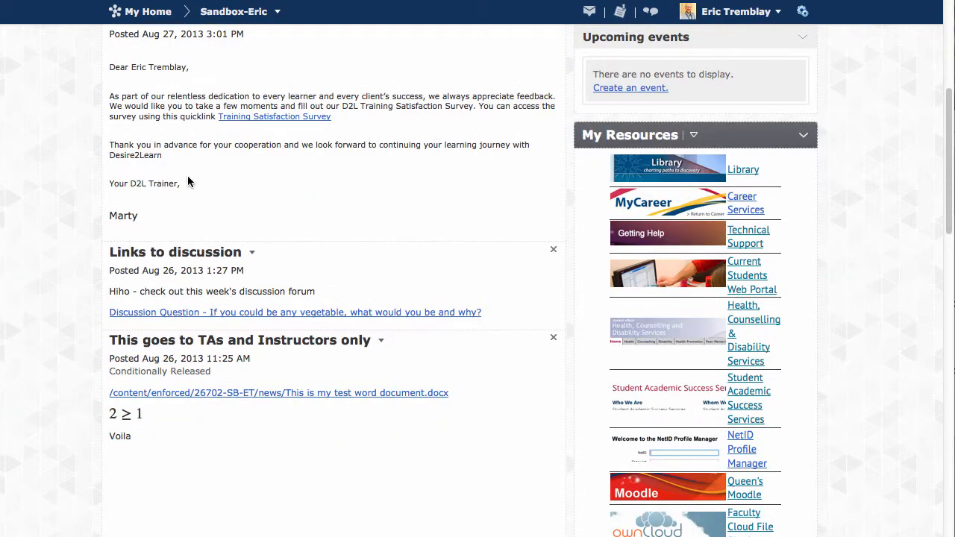
scroll(196, 190, "up", 3)
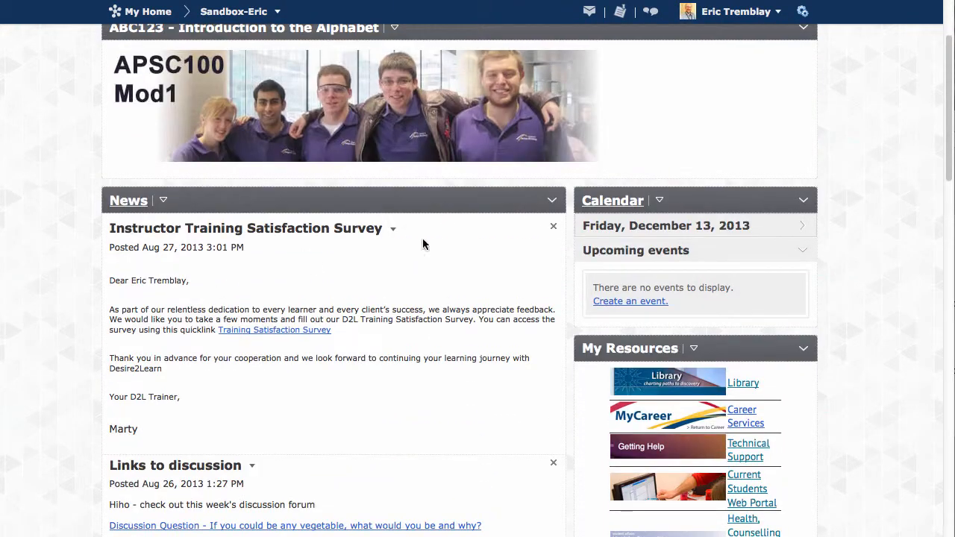
scroll(653, 361, "down", 9)
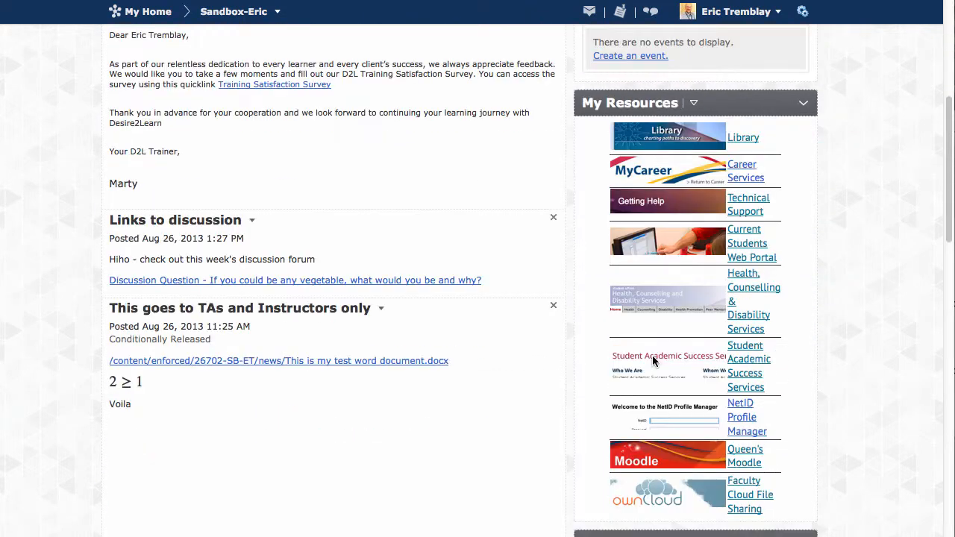
scroll(366, 366, "down", 10)
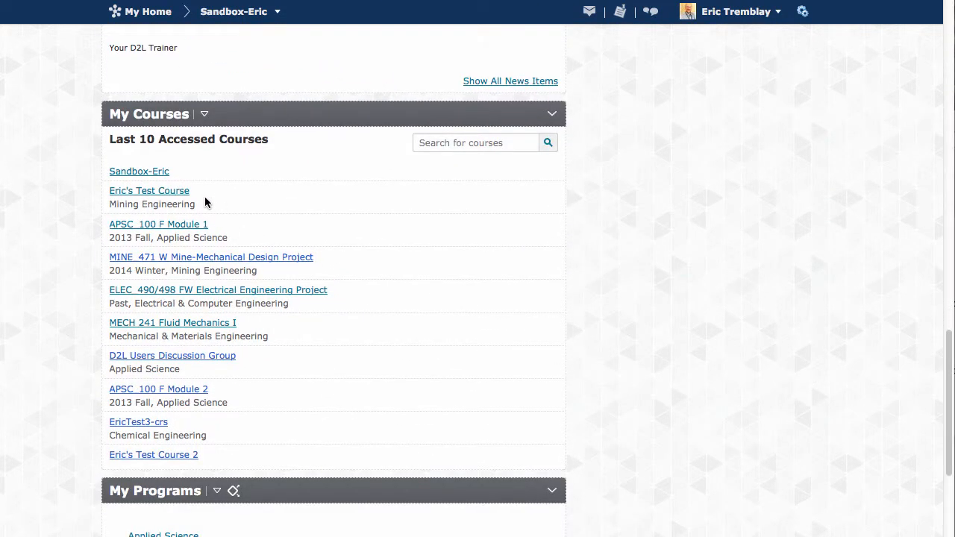
scroll(254, 288, "down", 10)
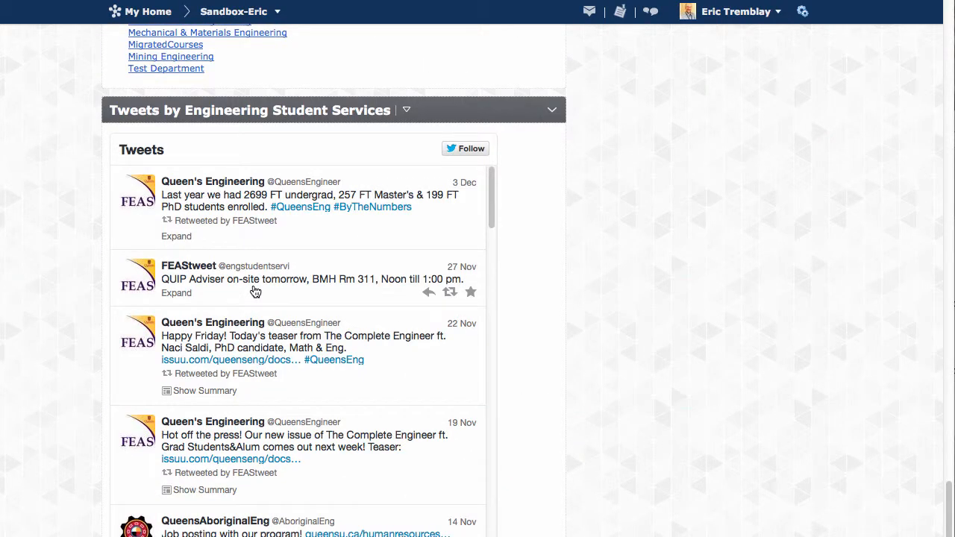
scroll(255, 292, "up", 20)
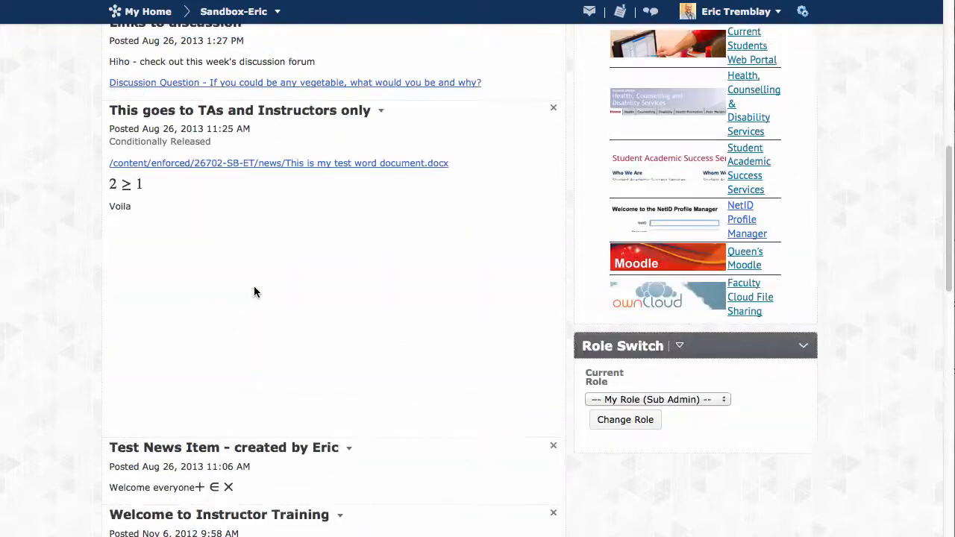